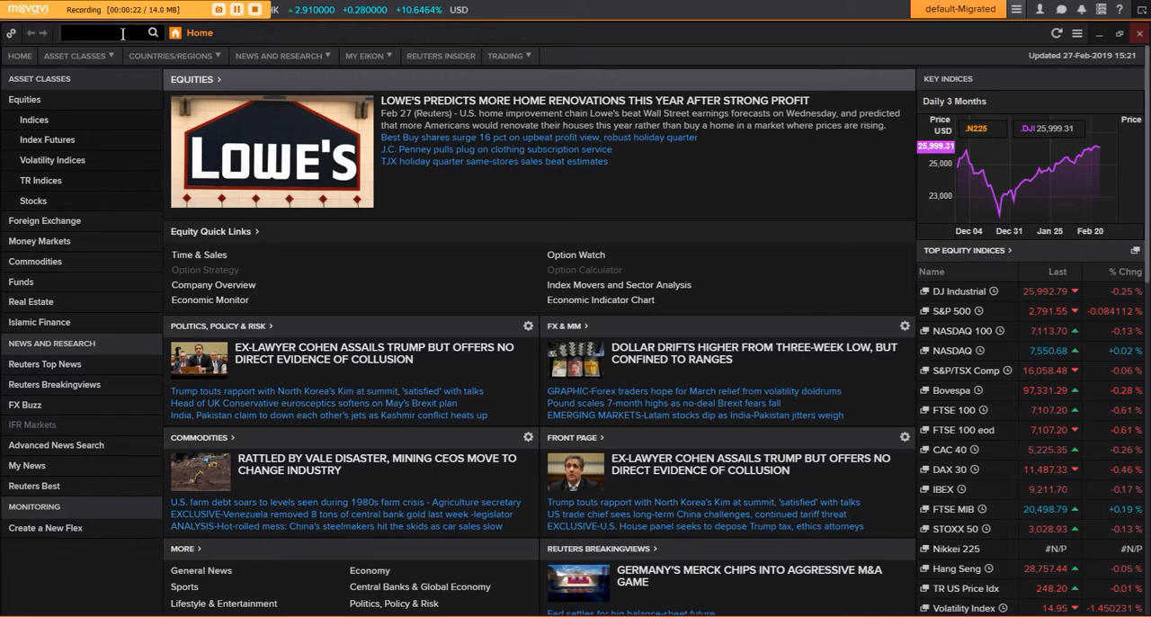
- Switch to the Top News front page in Eikon and look through the headlines, analysis articles and Reuters newsletter links
left_click(108, 55)
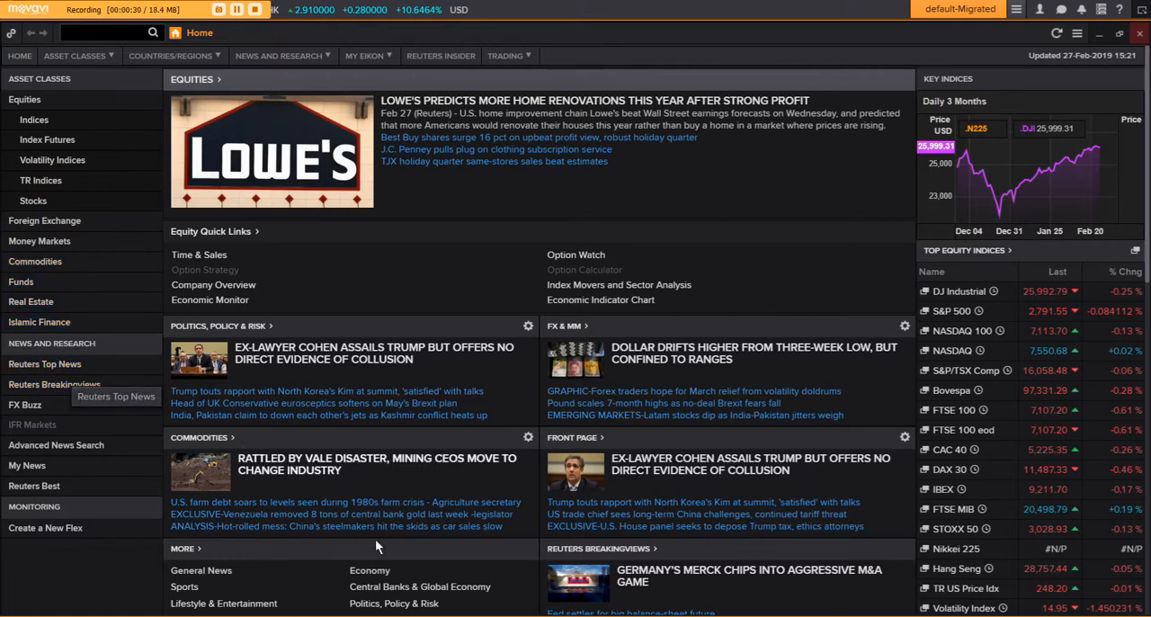
left_click(422, 615)
left_click(133, 580)
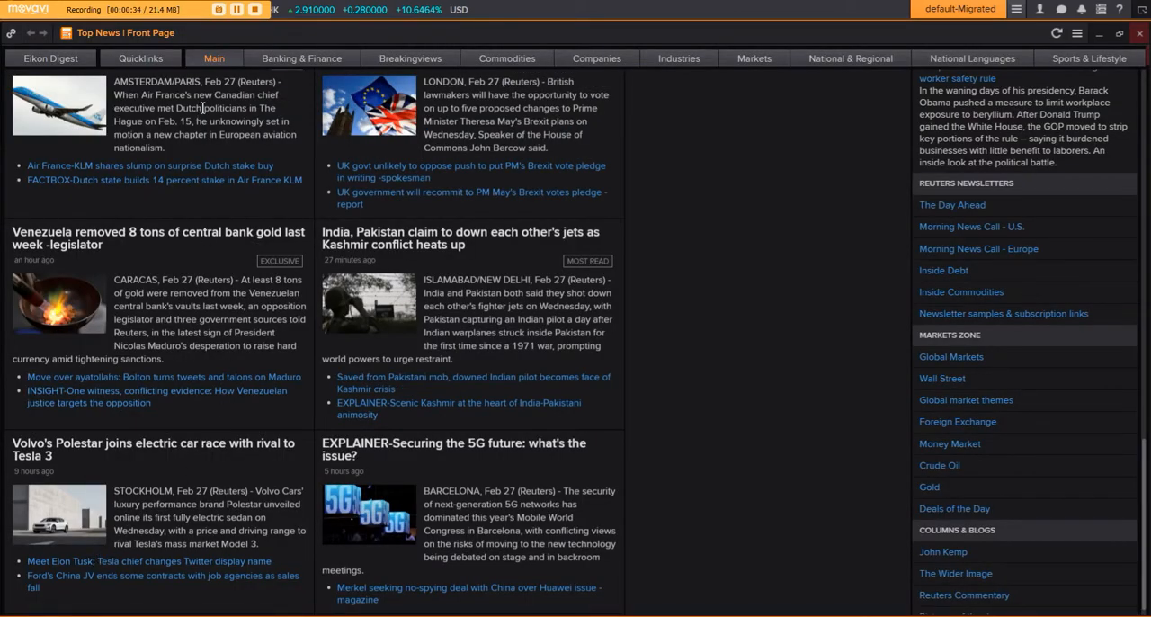
mouse_move(488, 63)
scroll(1145, 471, "up", 10)
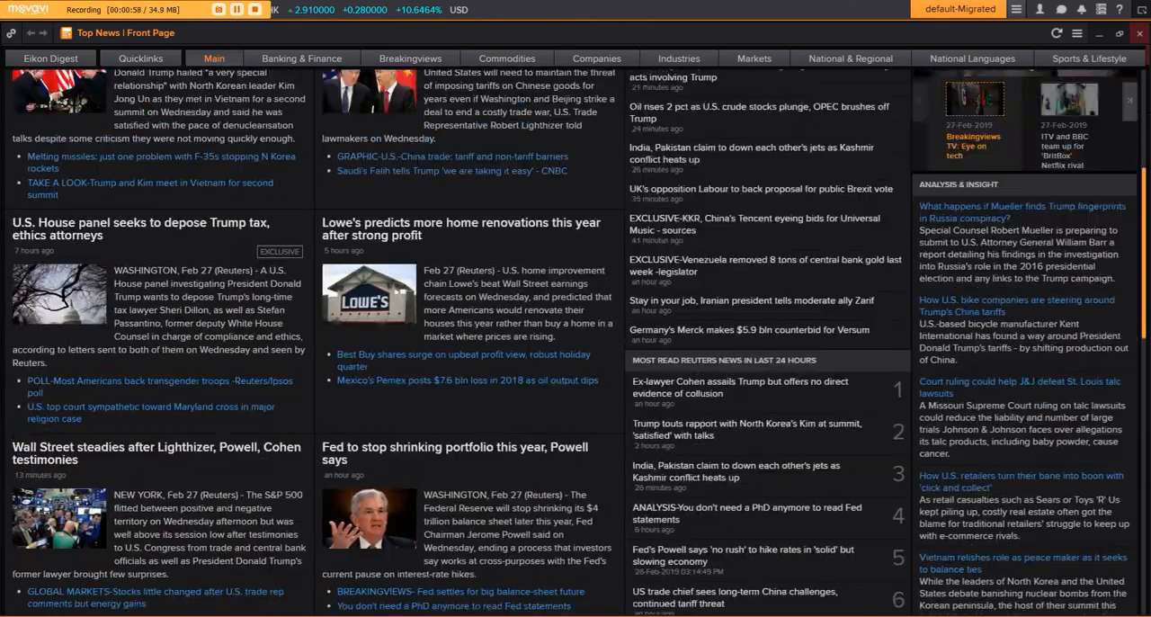
scroll(1145, 471, "down", 6)
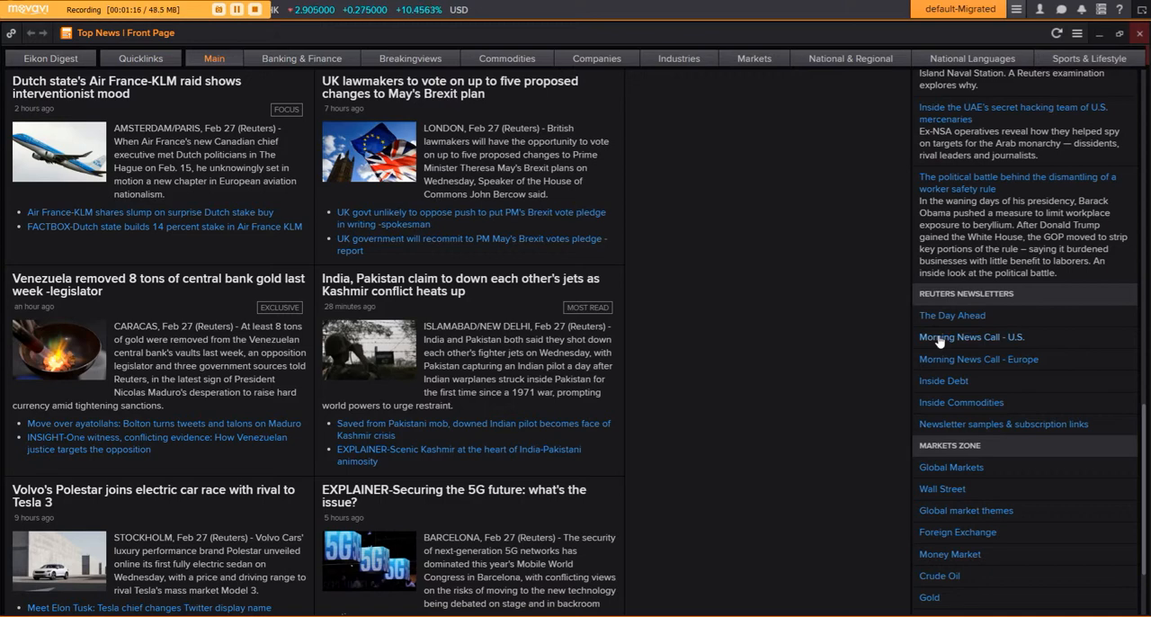
- Read the stocks to watch in the MNC_US.pdf newsletter and check the Best Buy price chart in MetaStock
mouse_move(251, 615)
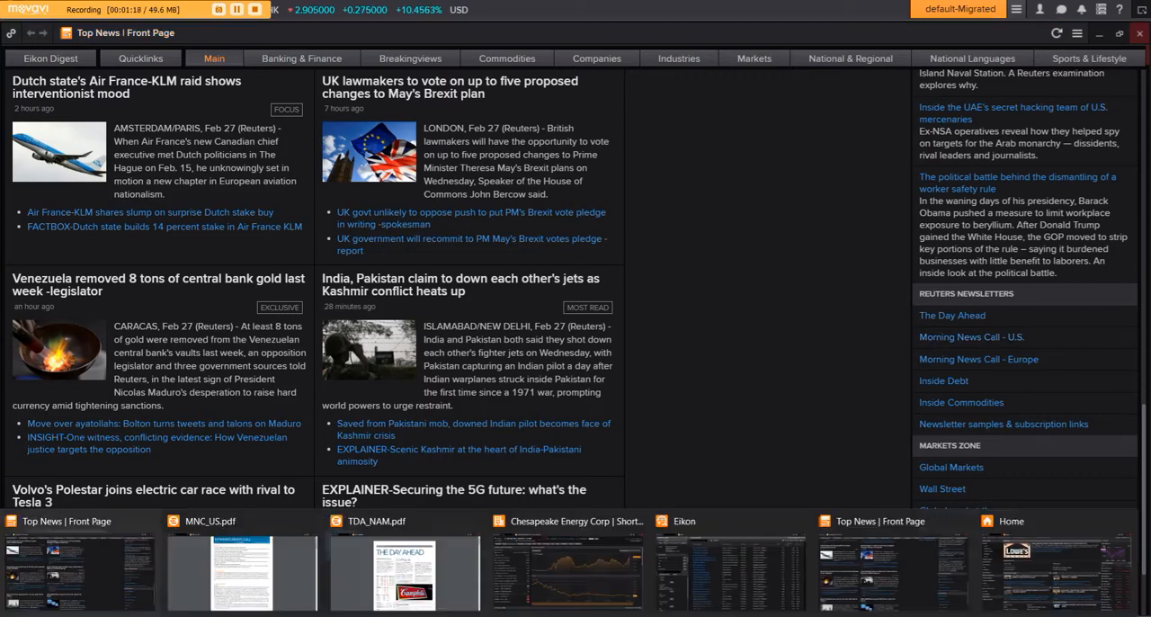
left_click(251, 576)
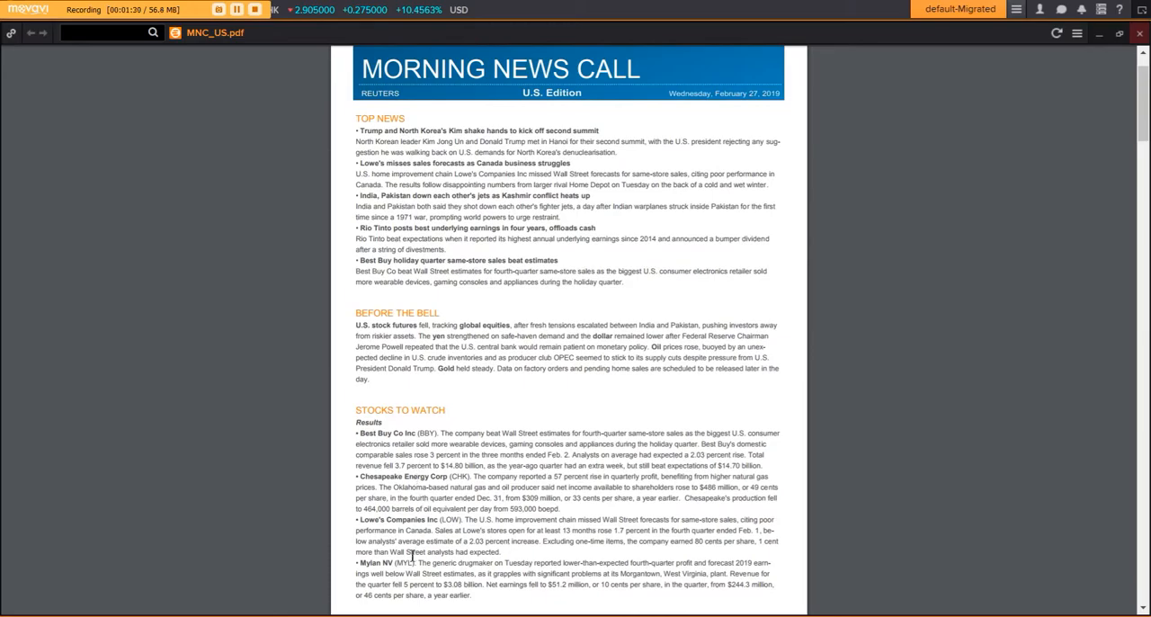
left_click(388, 615)
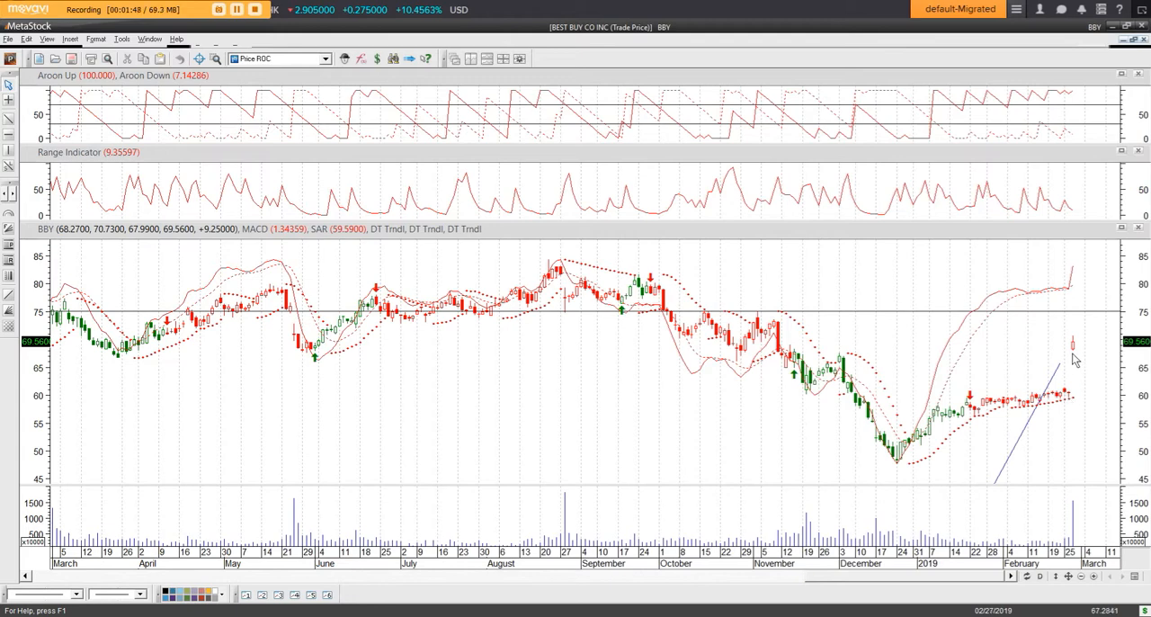
mouse_move(1076, 357)
- Switch to Chesapeake Energy in Eikon and review its Short Interest page and its income statement estimates
mouse_move(429, 614)
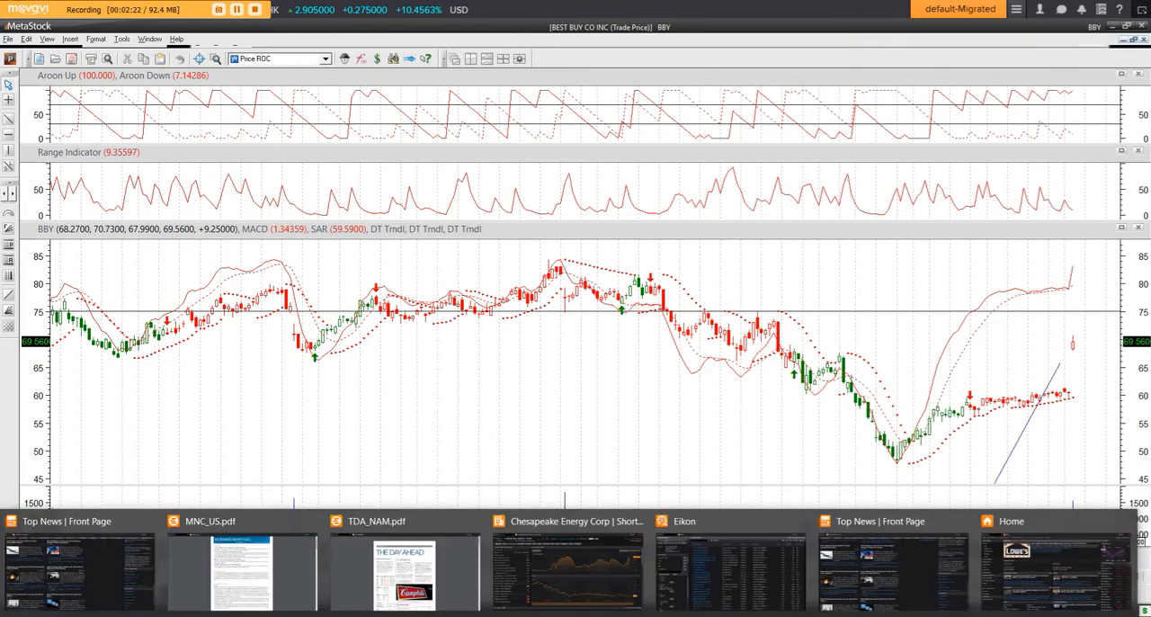
left_click(539, 570)
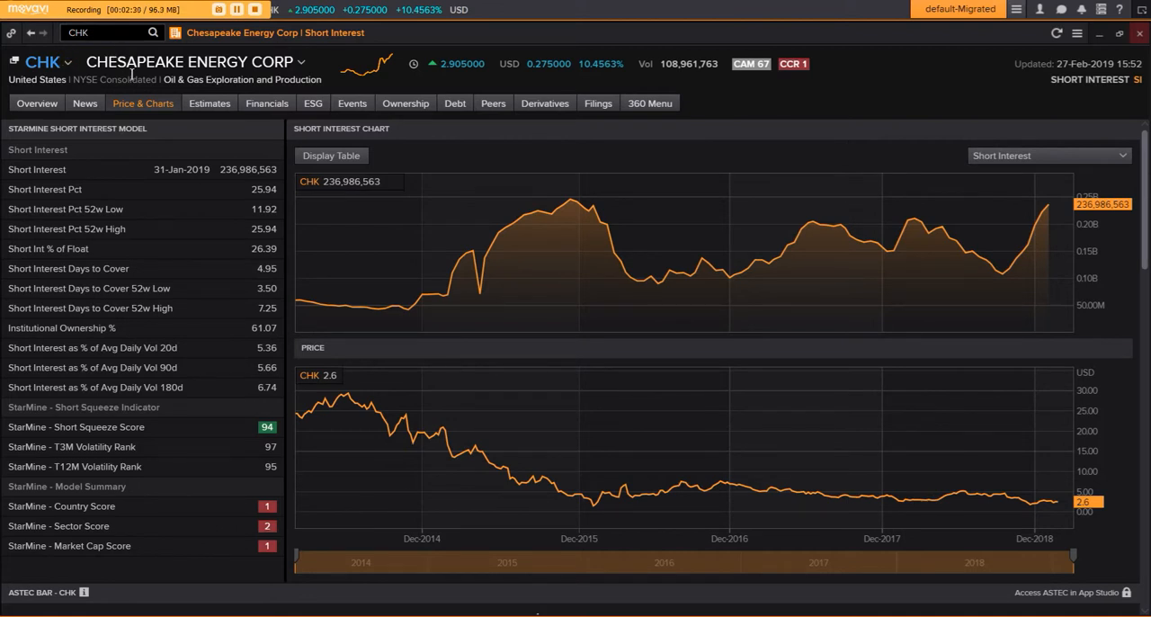
mouse_move(139, 105)
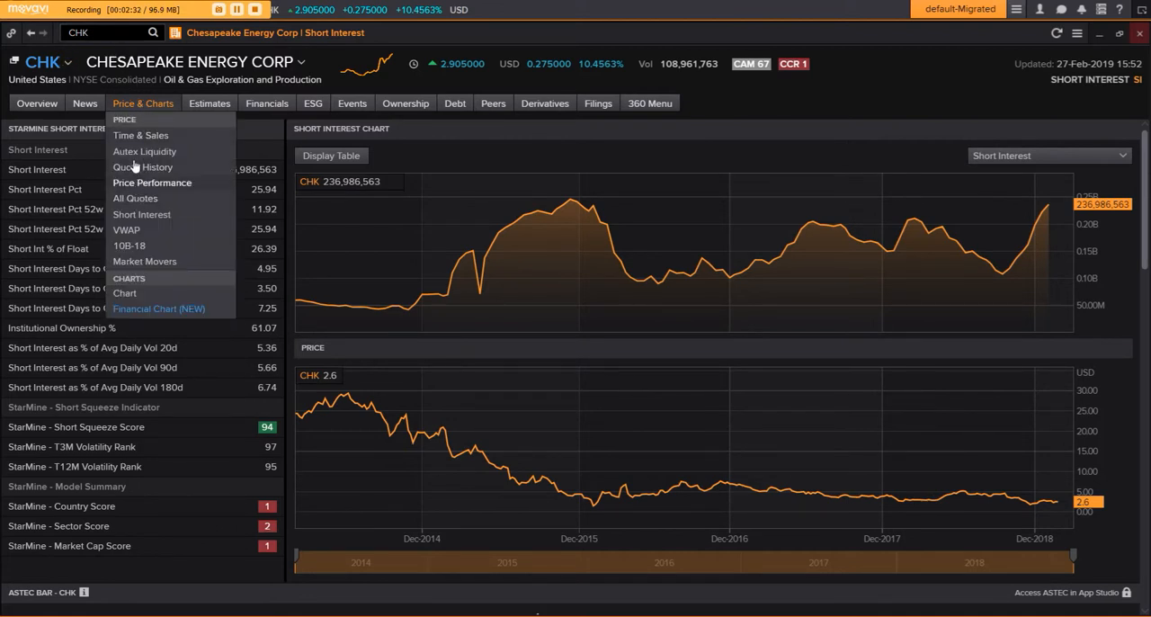
left_click(143, 216)
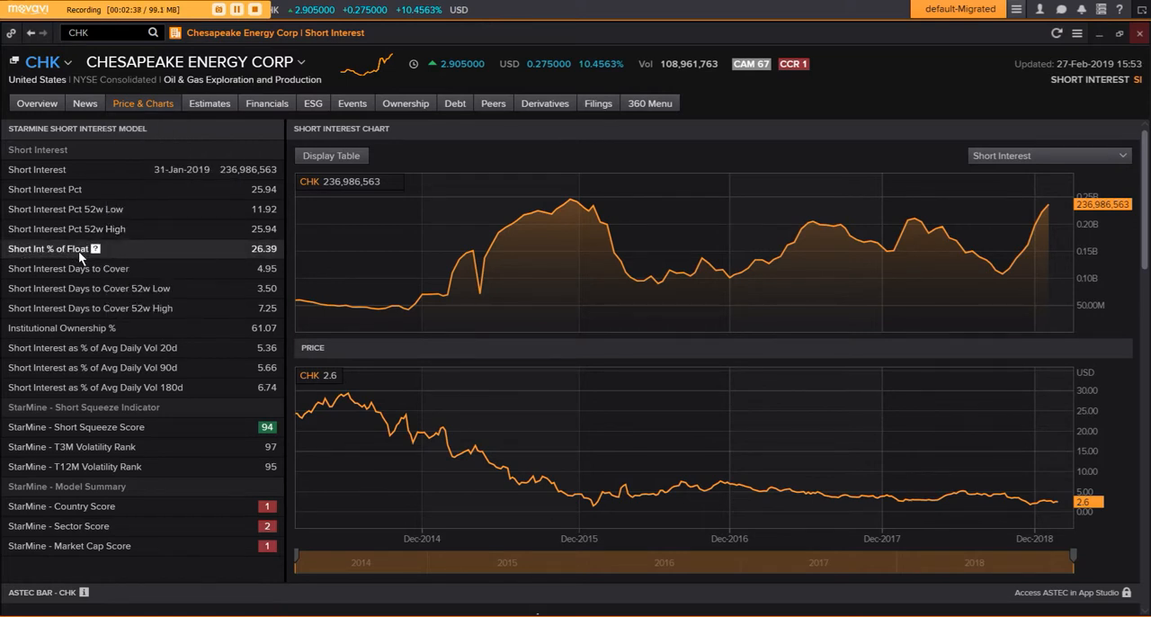
left_click(206, 106)
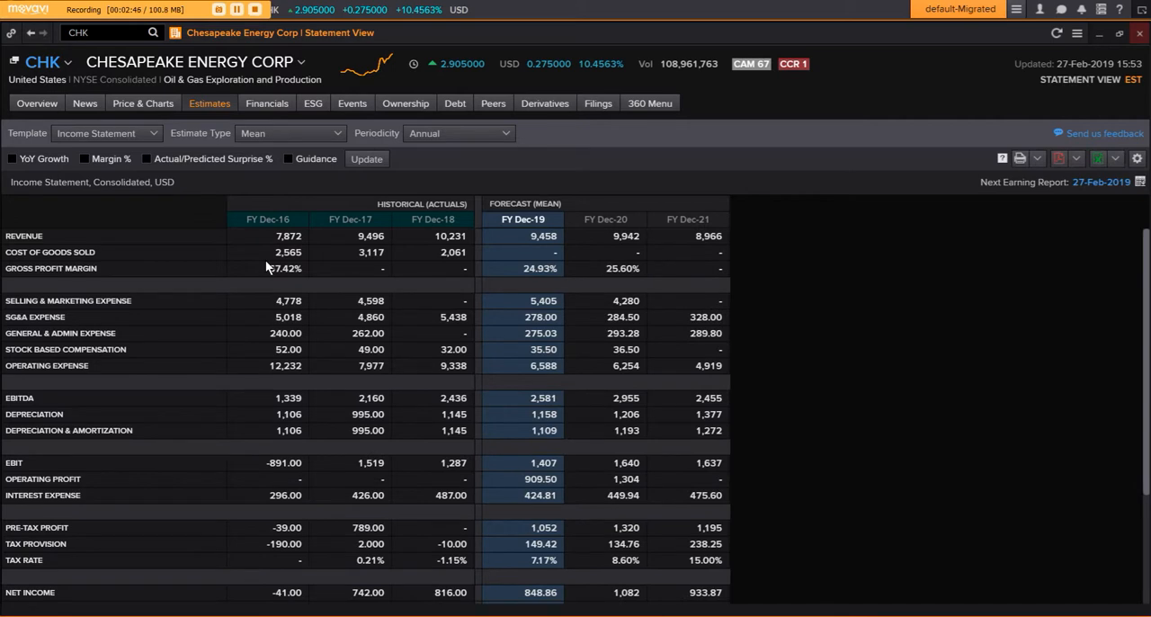
scroll(266, 262, "down", 3)
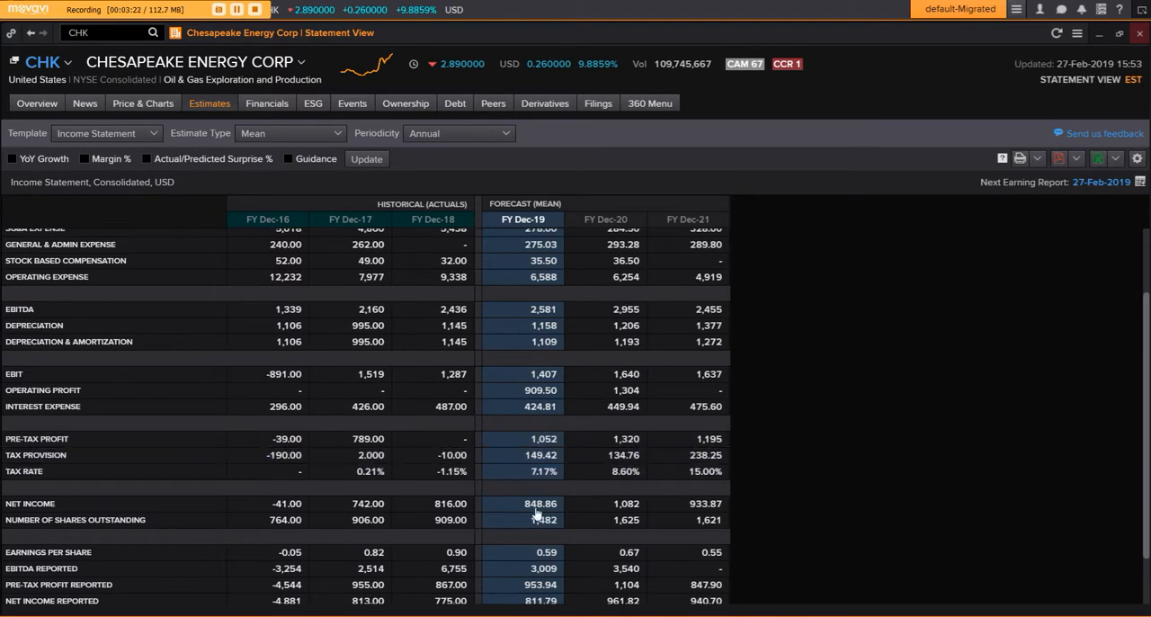
- Switch to the Eikon equity Advanced Search and set a PE filter of less than 15
mouse_move(378, 616)
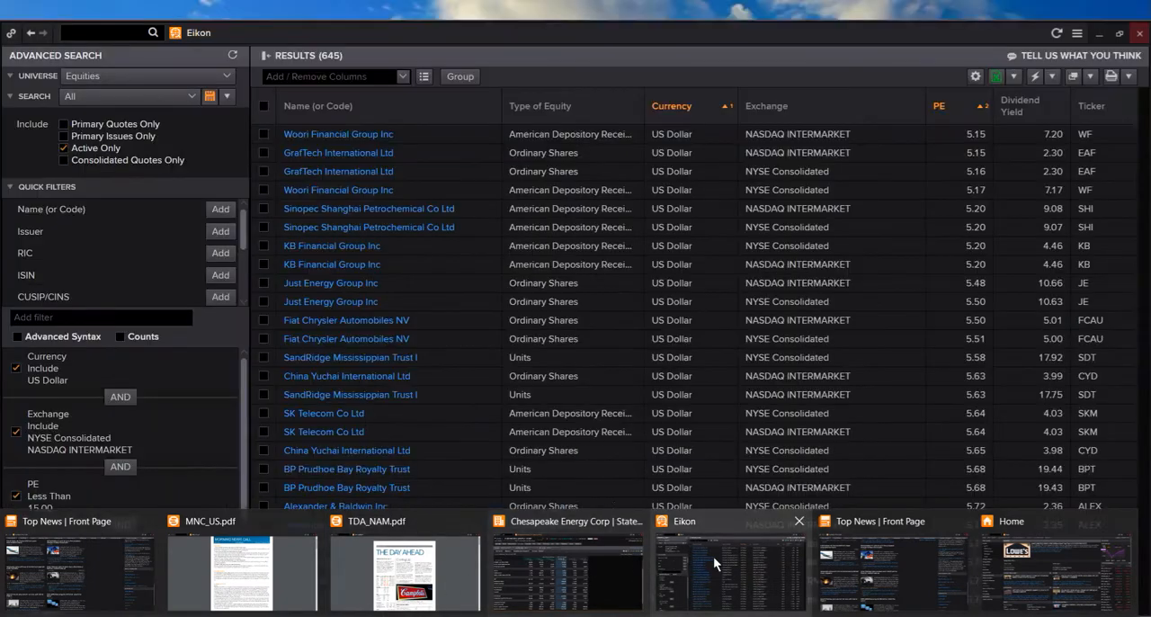
left_click(713, 556)
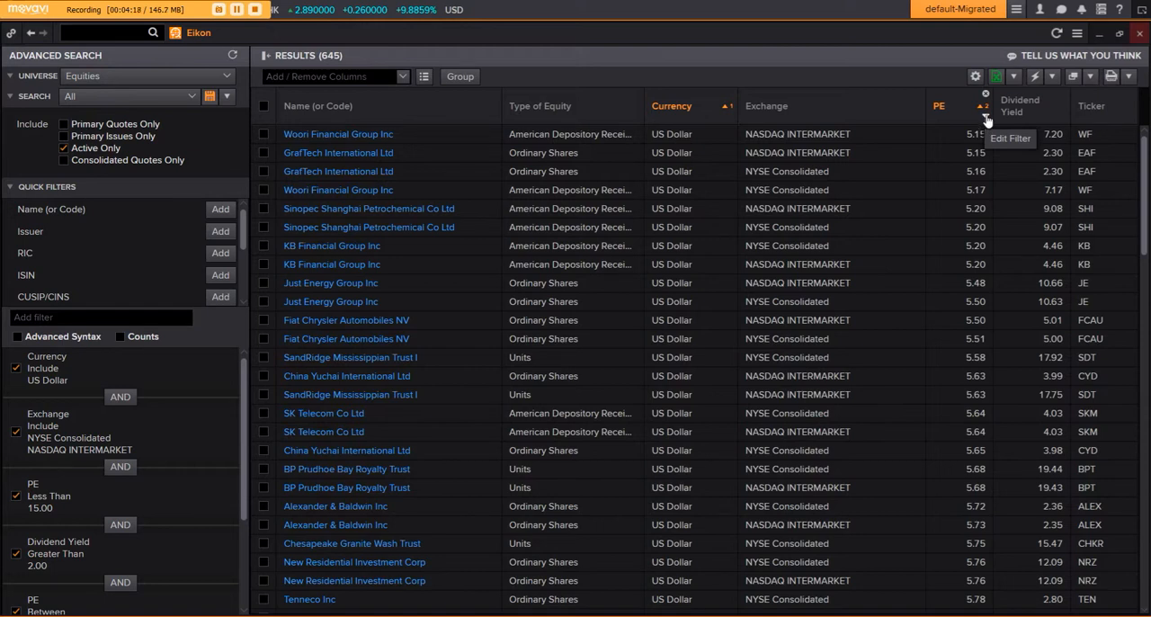
left_click(987, 120)
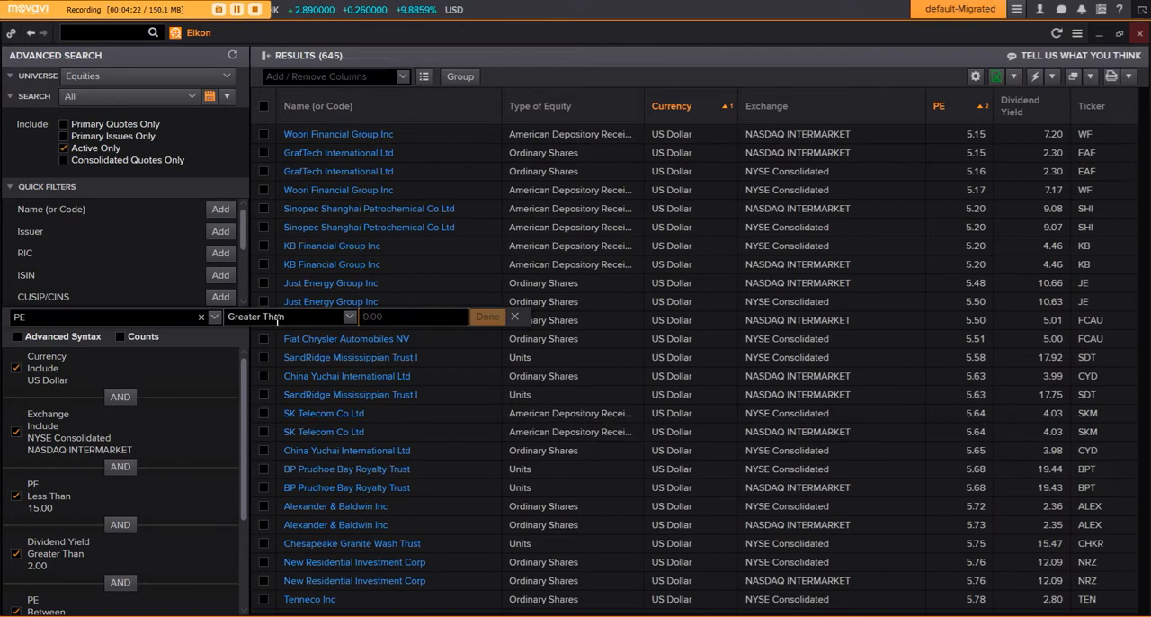
left_click(347, 319)
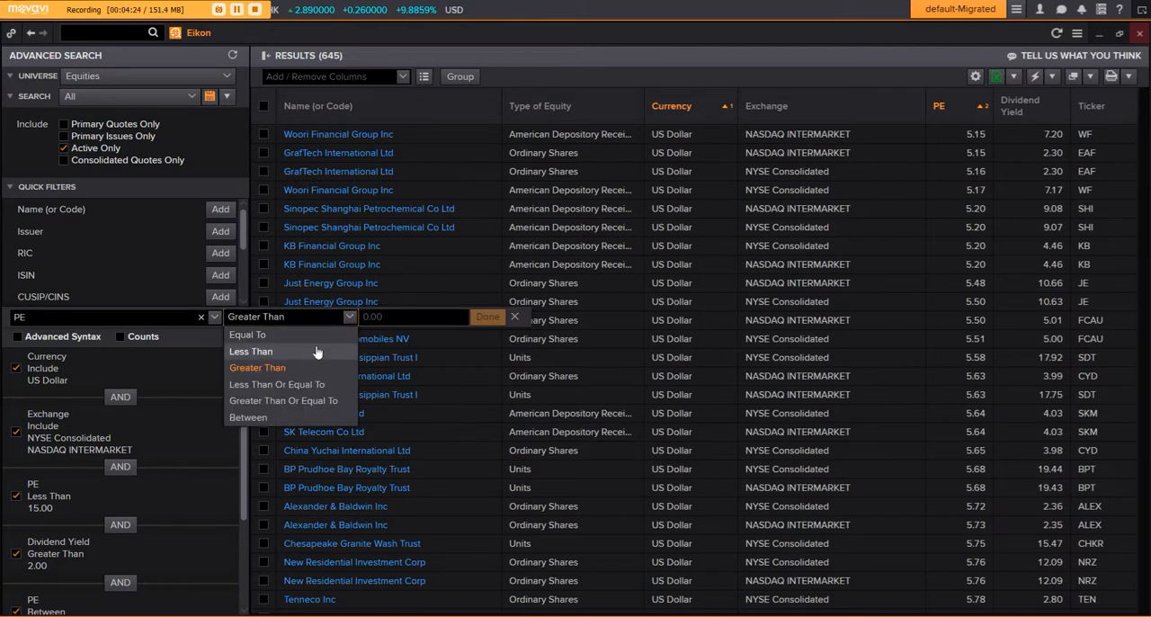
left_click(317, 350)
type("15")
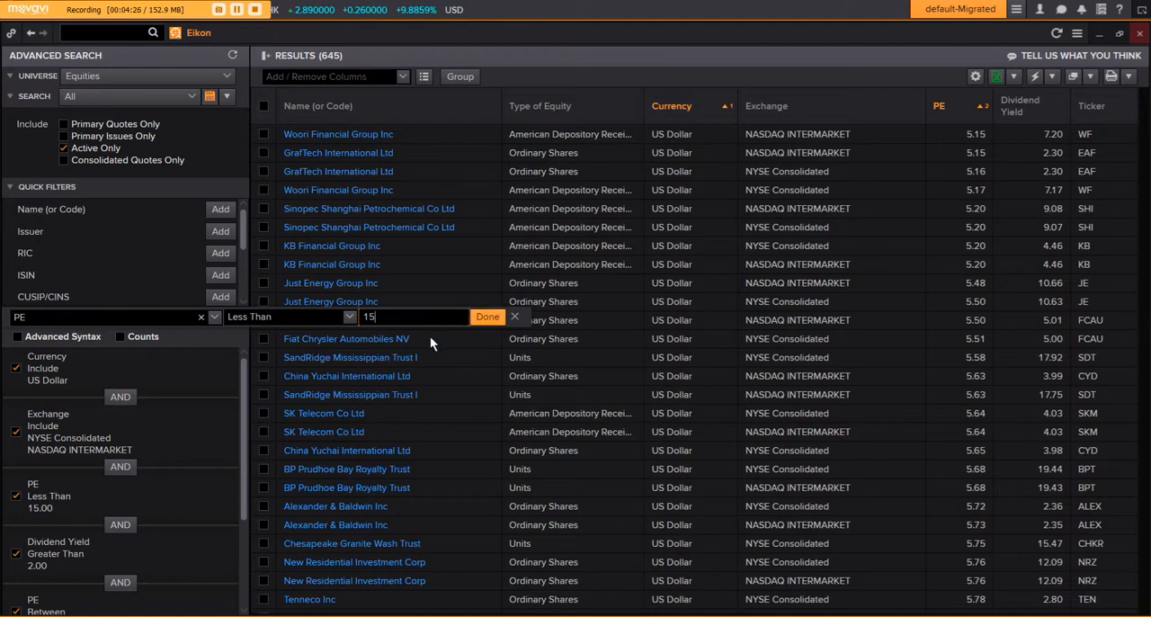
left_click(479, 317)
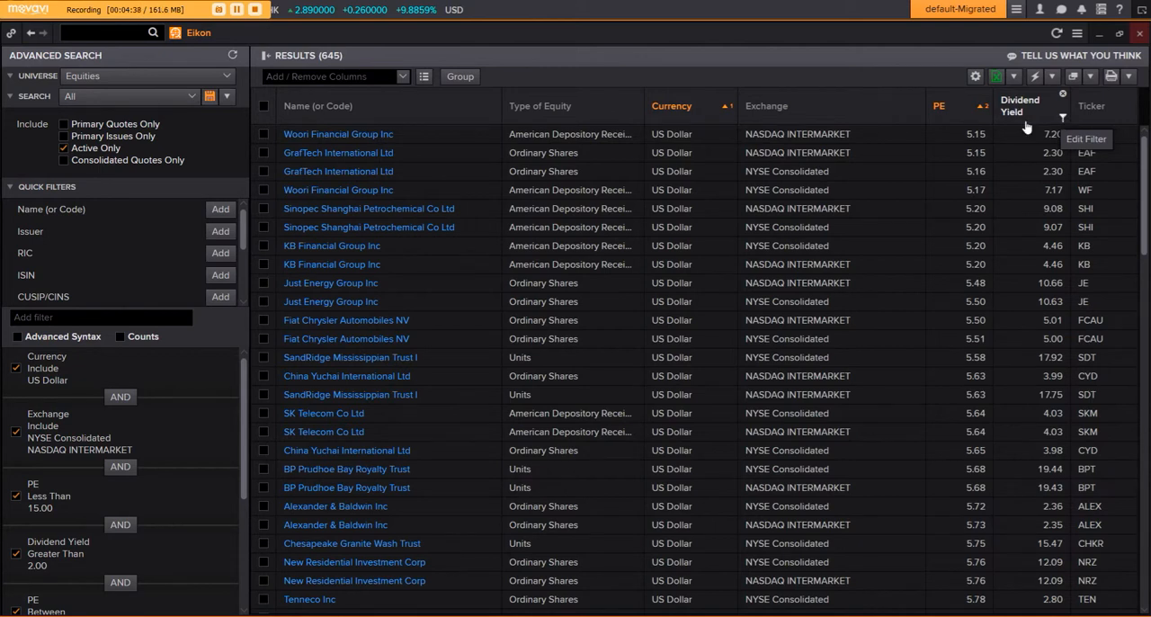
- Look through the columns available for the search results table
left_click(423, 78)
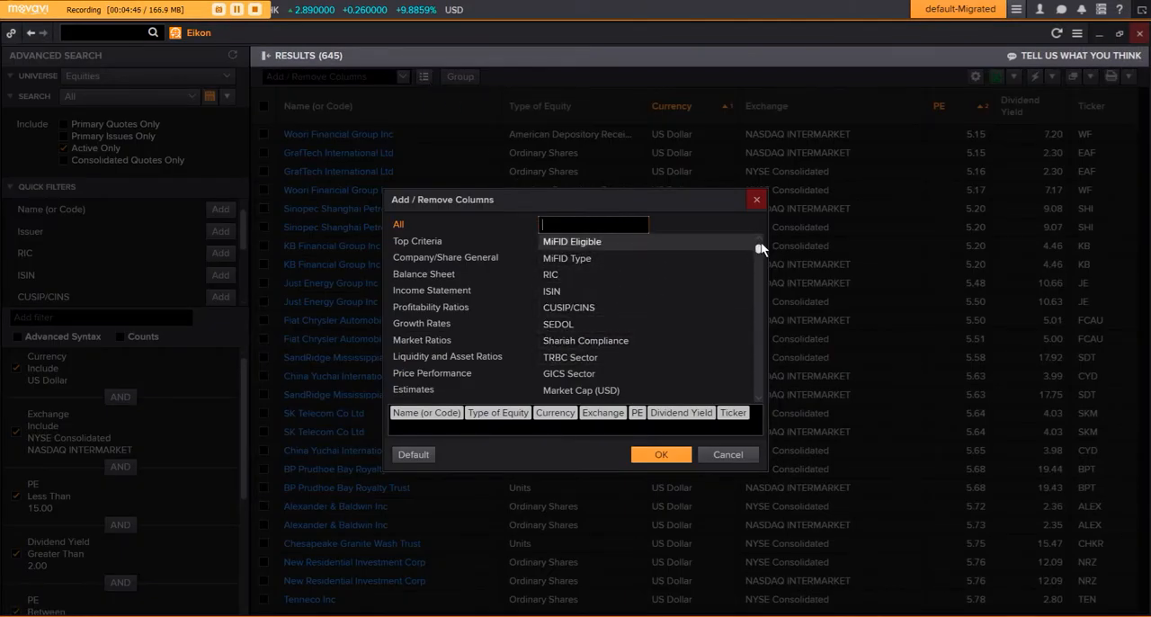
left_click_drag(759, 244, 755, 320)
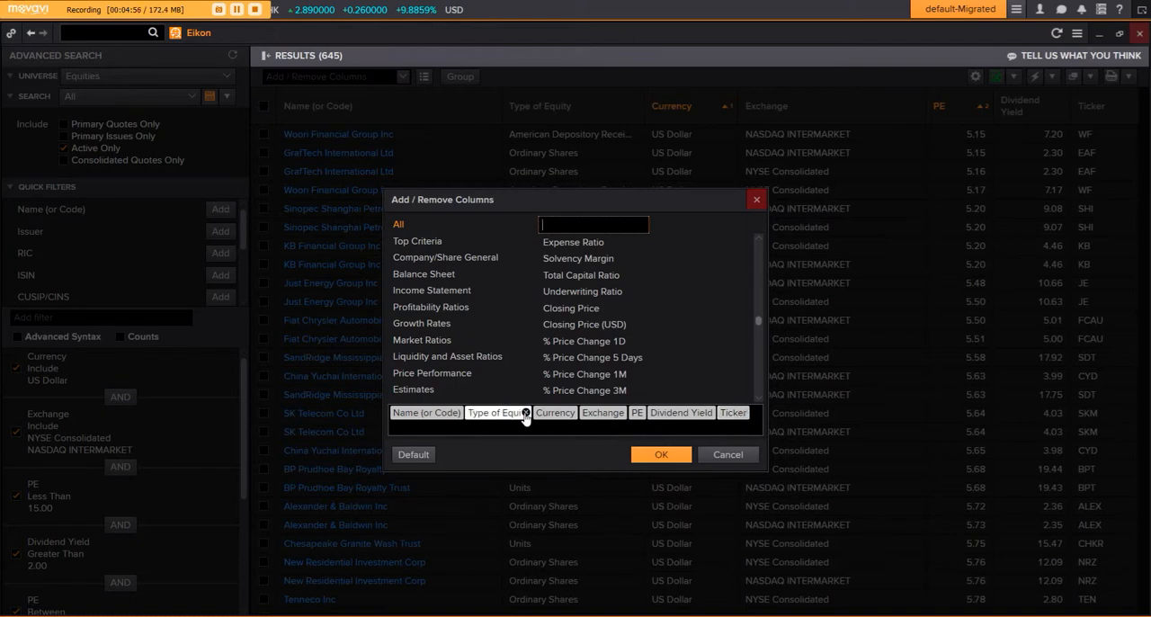
left_click(663, 456)
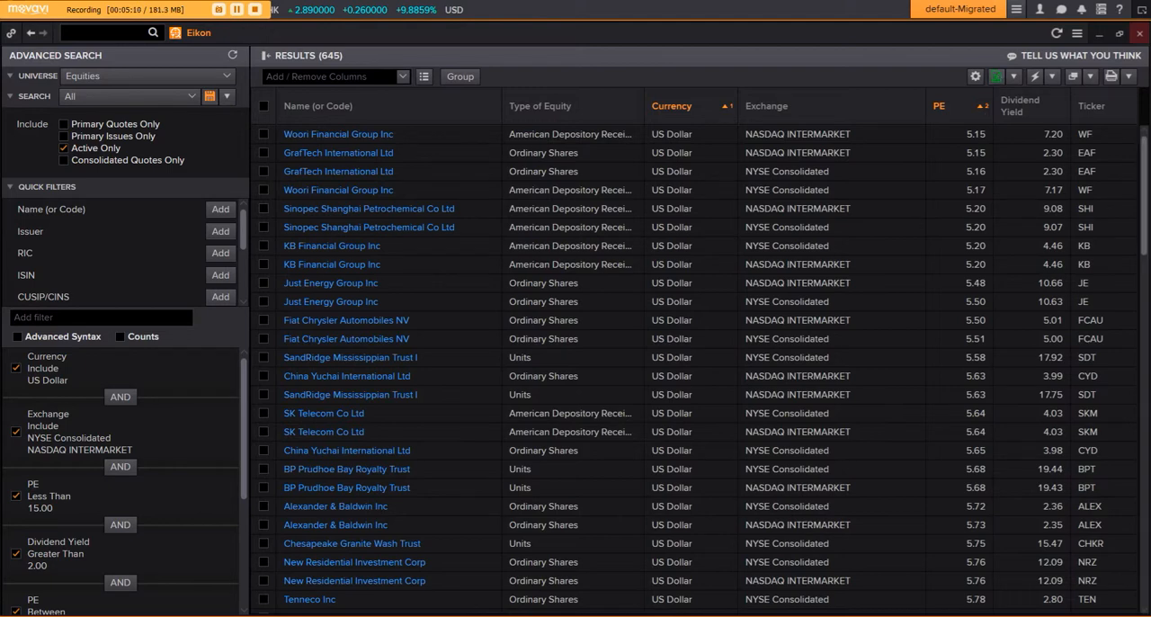
- Switch to the exported search results in Excel and copy the ticker symbols in G2:G36
mouse_move(504, 610)
left_click(508, 580)
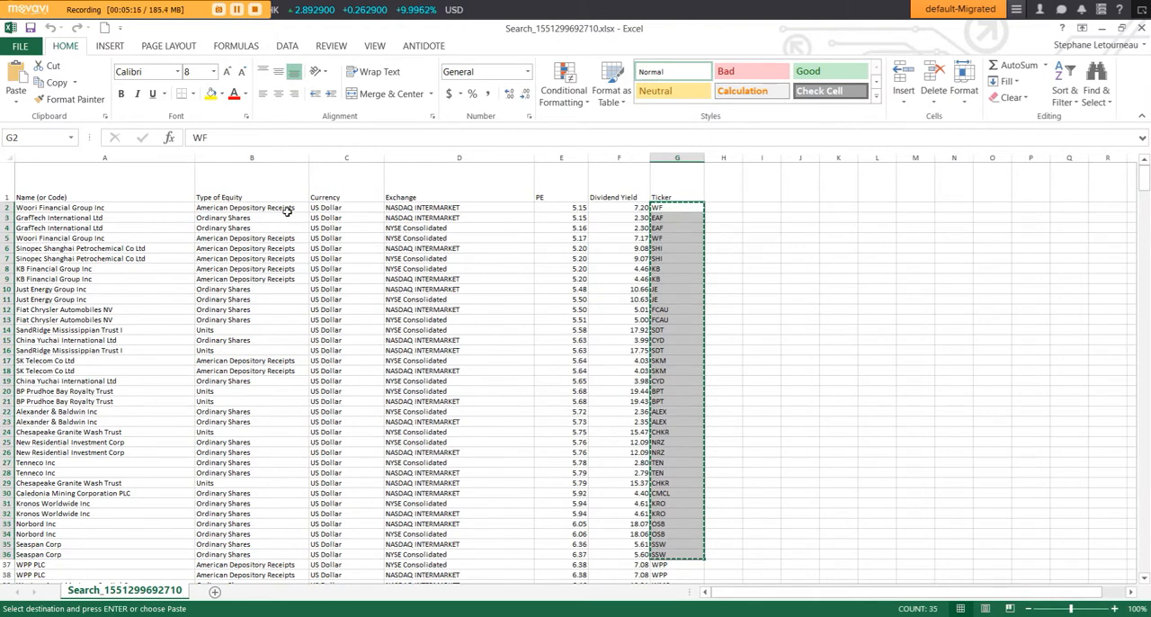
right_click(662, 249)
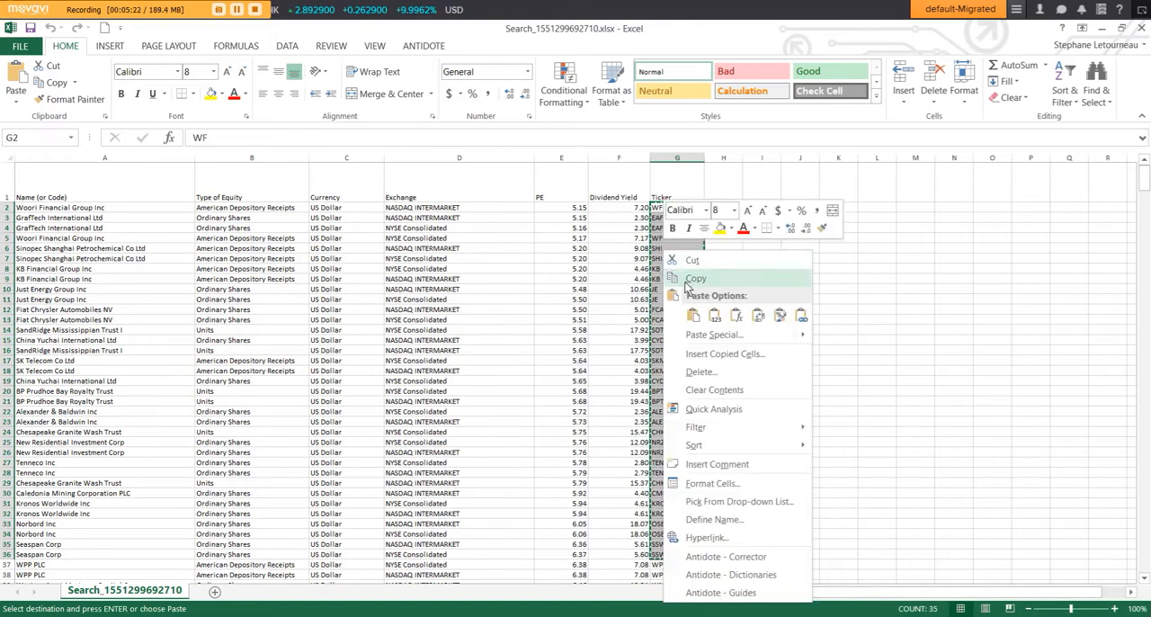
left_click(685, 282)
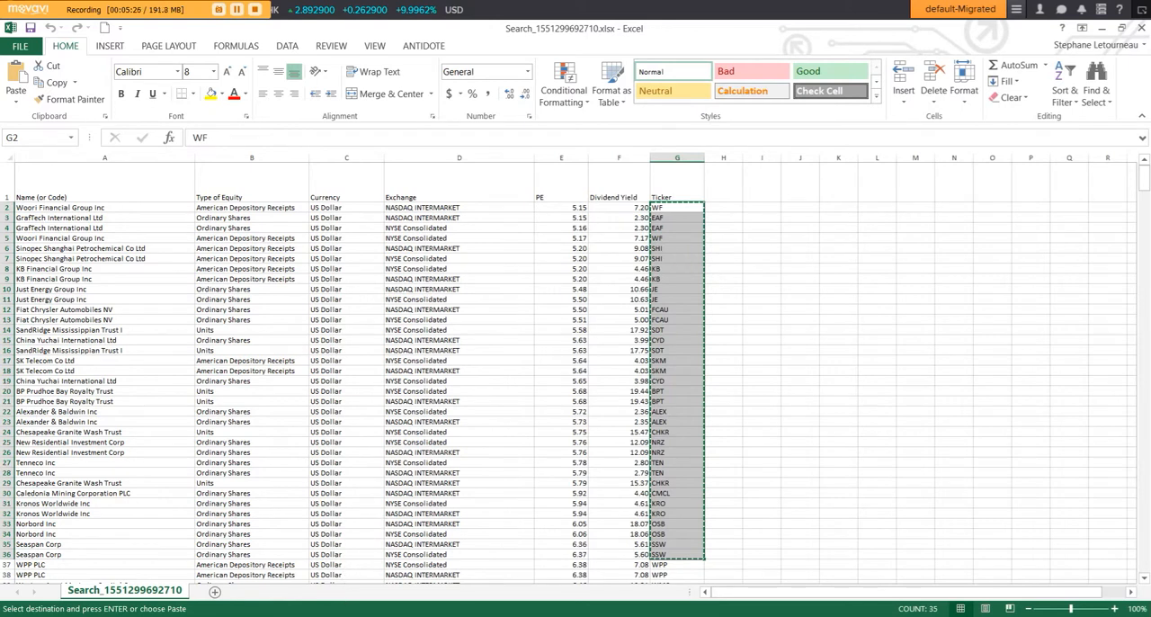
- Switch to MetaStock and open the custom instrument list "1 Current" for editing
mouse_move(351, 616)
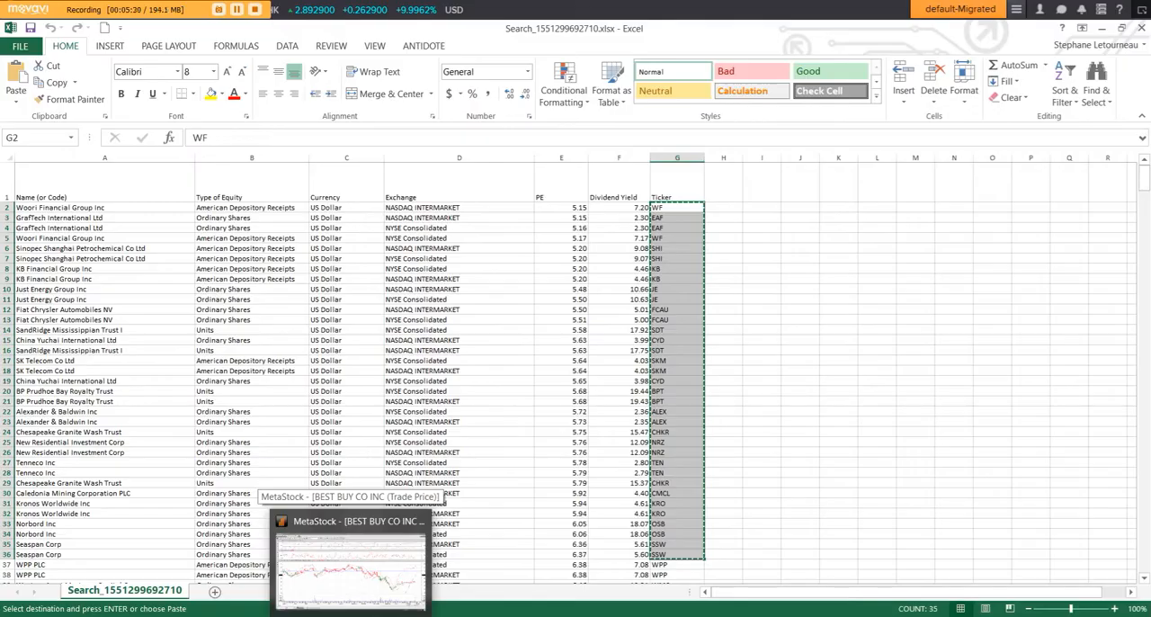
left_click(350, 571)
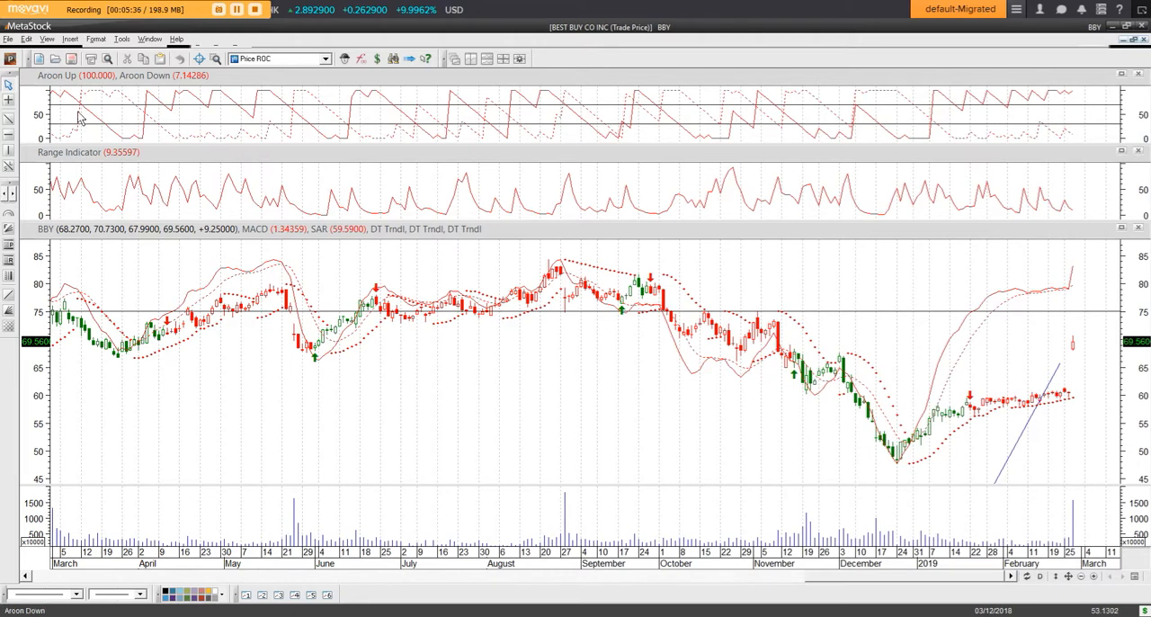
left_click(95, 42)
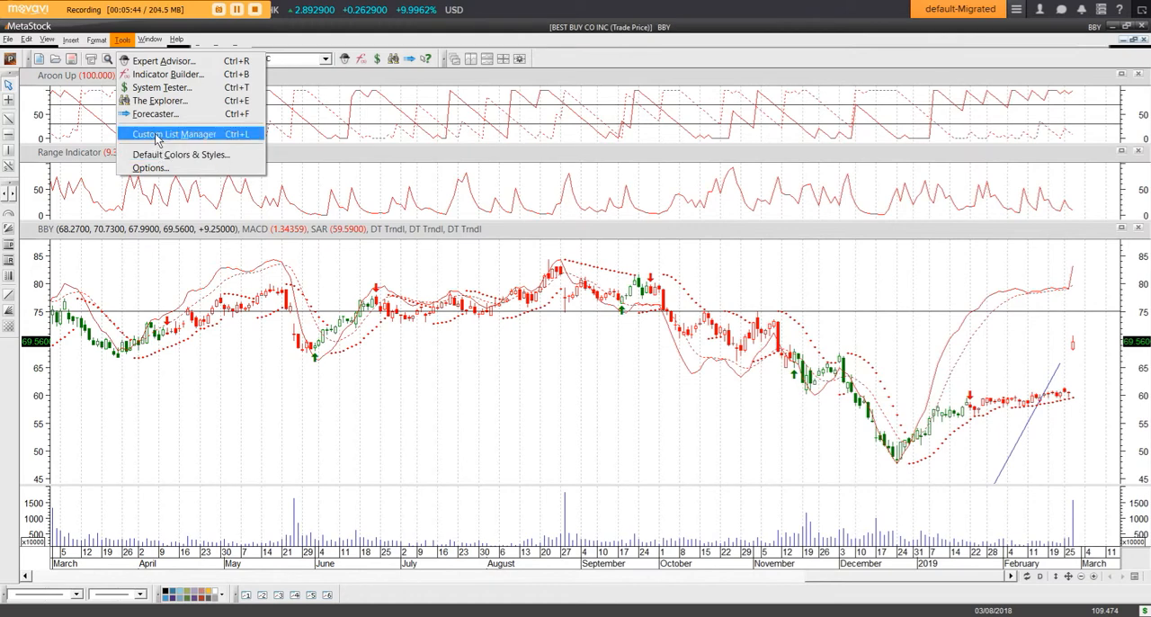
left_click(158, 137)
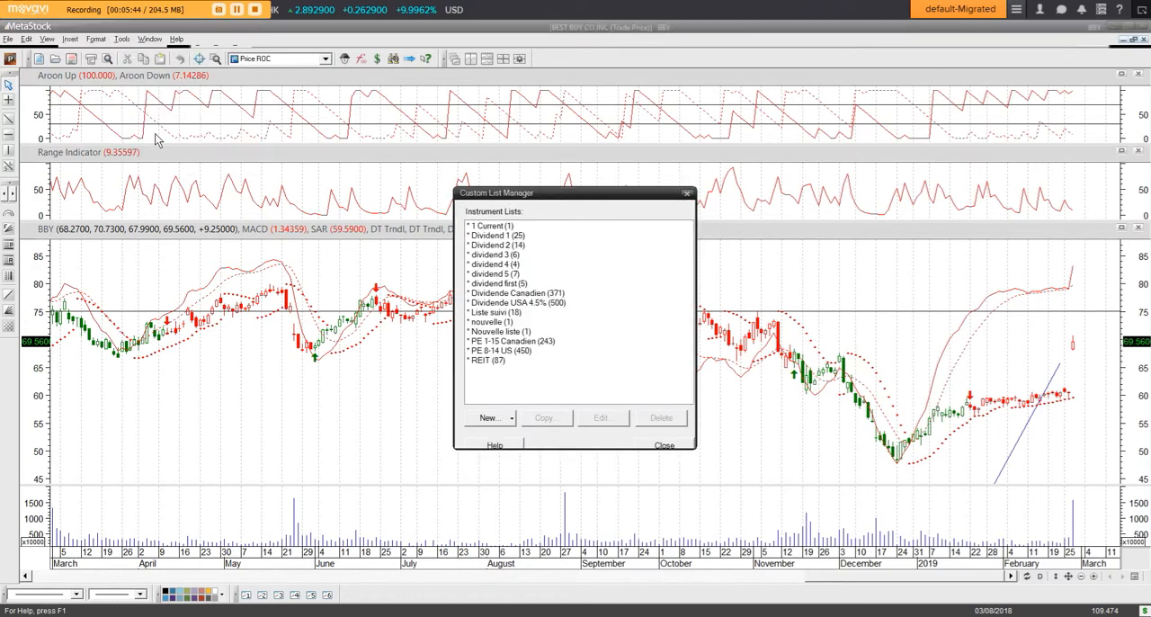
left_click(492, 228)
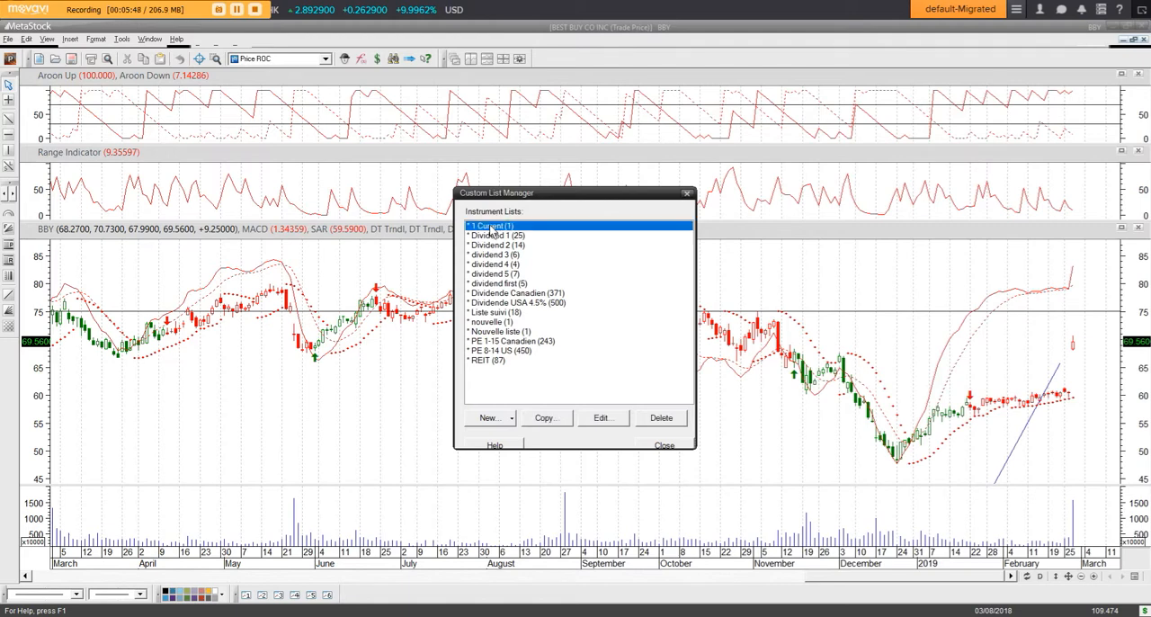
left_click(601, 420)
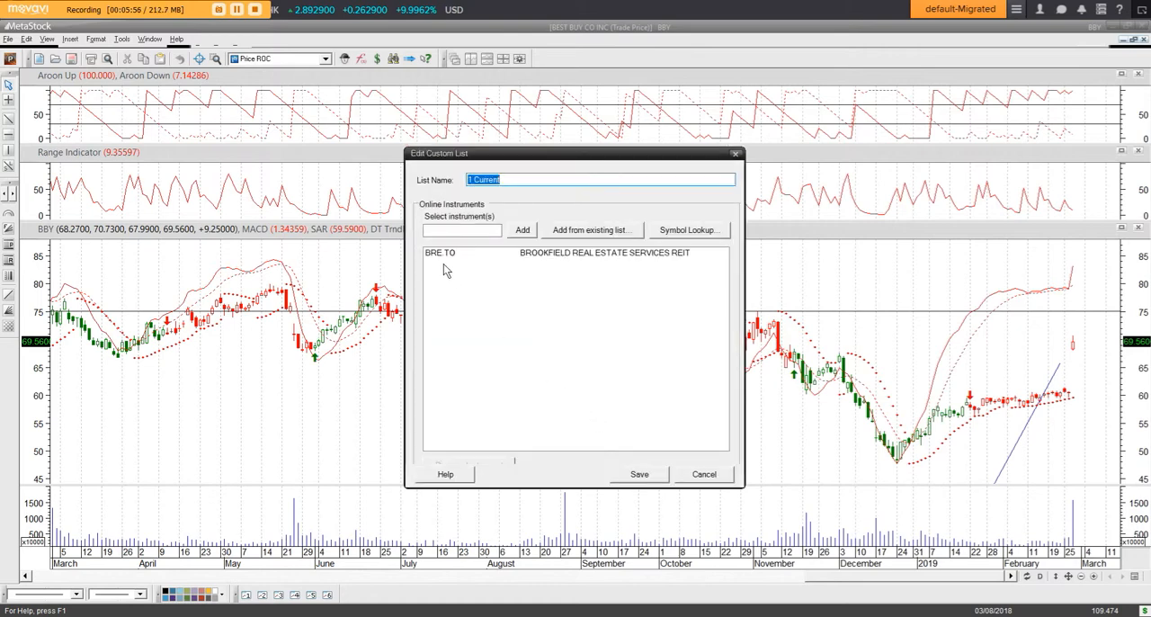
- Paste the copied ticker symbols into the "1 Current" list, discard the edit and close the Custom List Manager
left_click(439, 266)
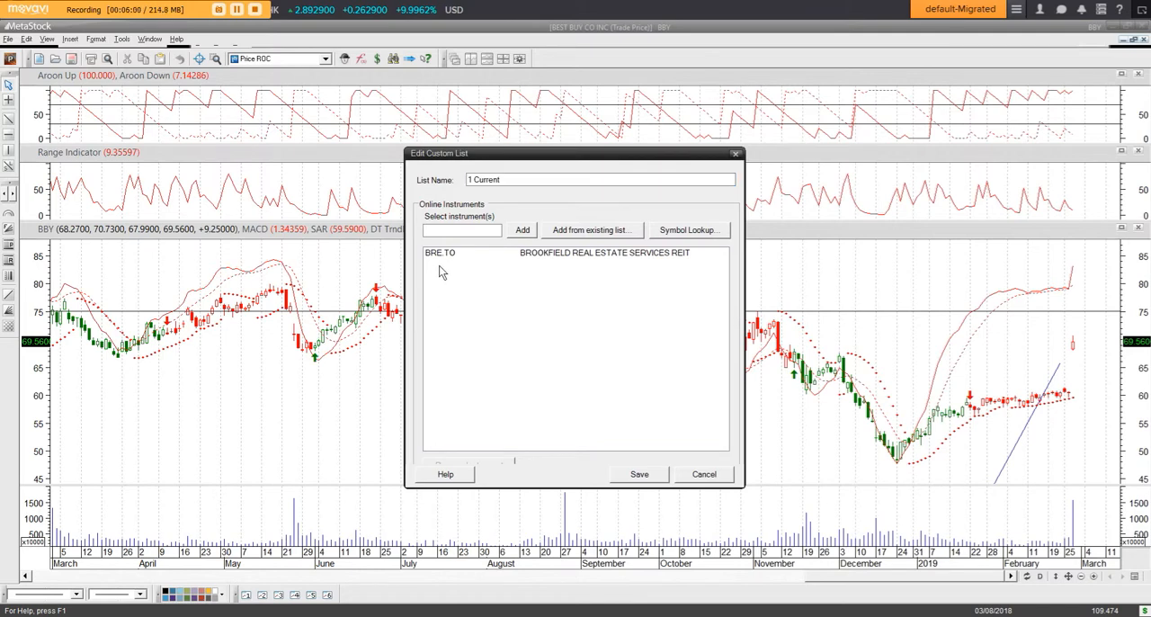
key("ctrl+v")
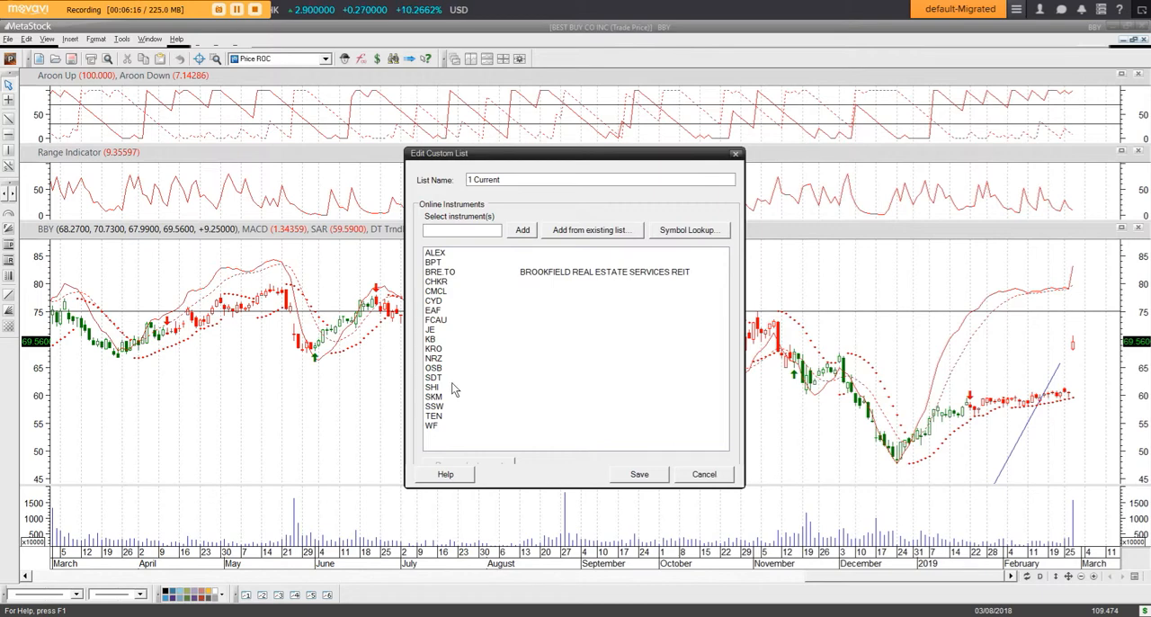
left_click(704, 474)
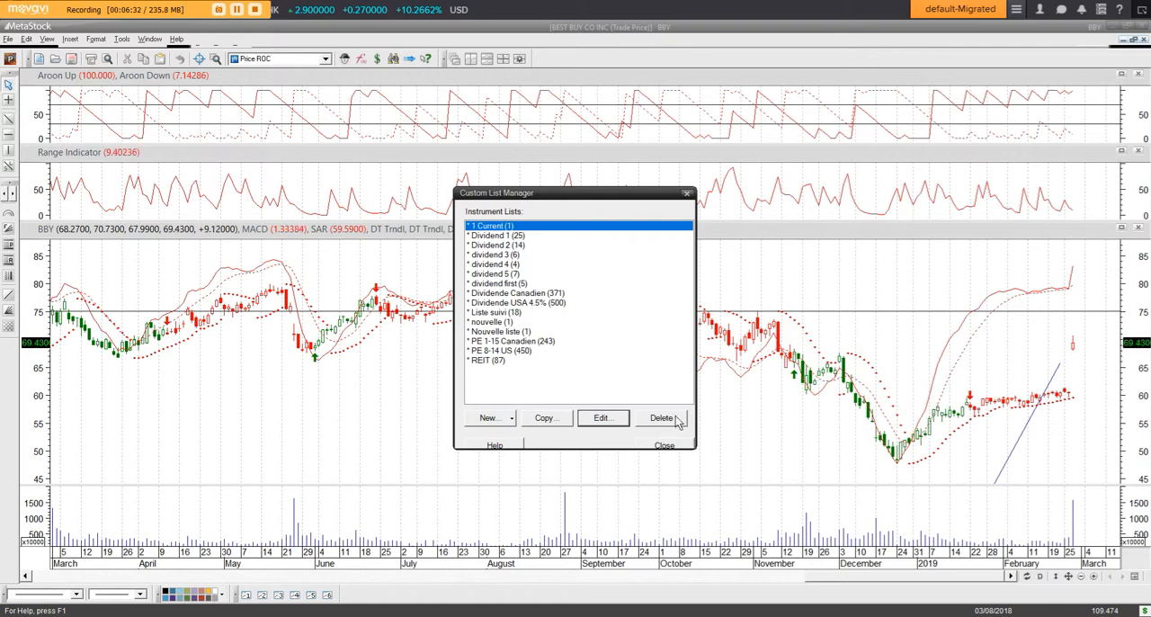
left_click(683, 445)
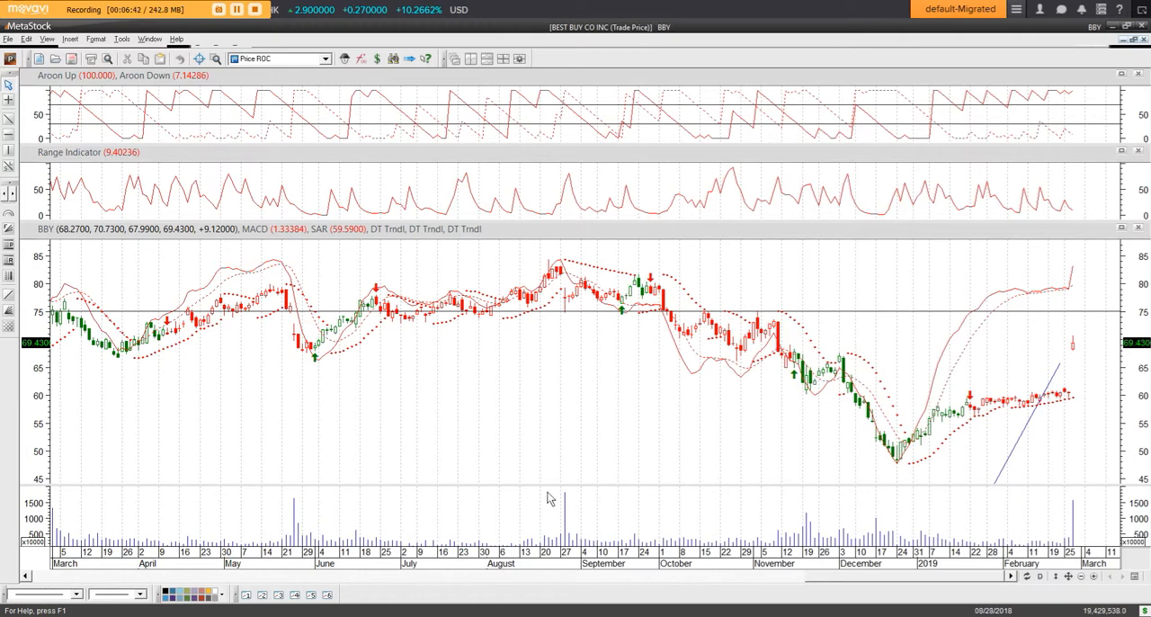
- Switch back to the MNC_US.pdf newsletter in Eikon
left_click(315, 616)
left_click(297, 551)
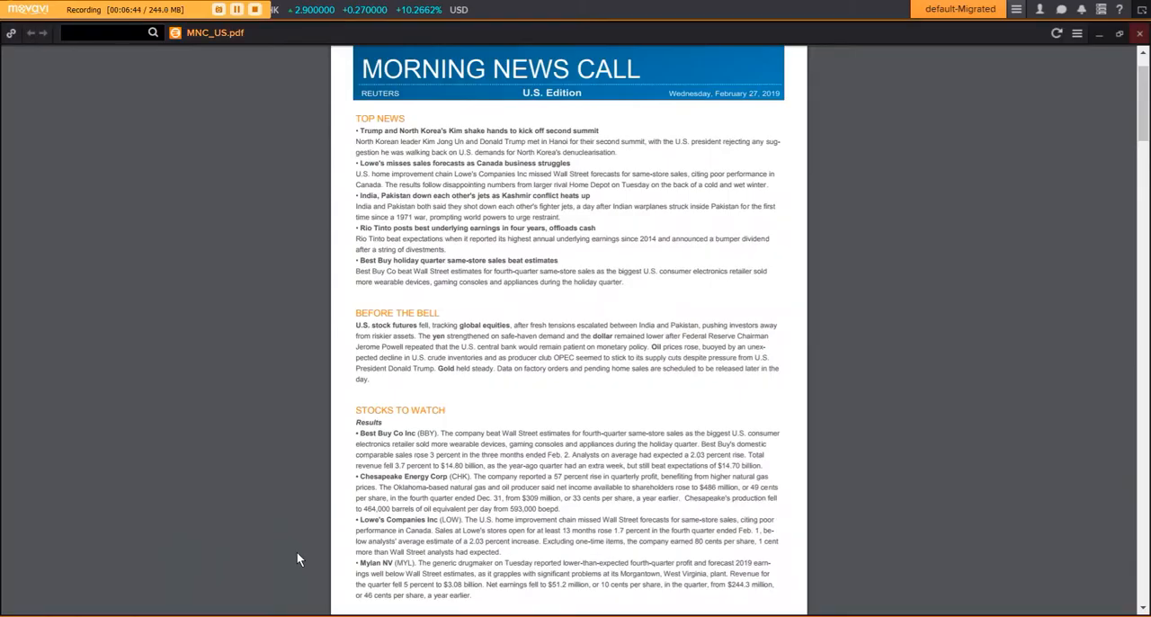